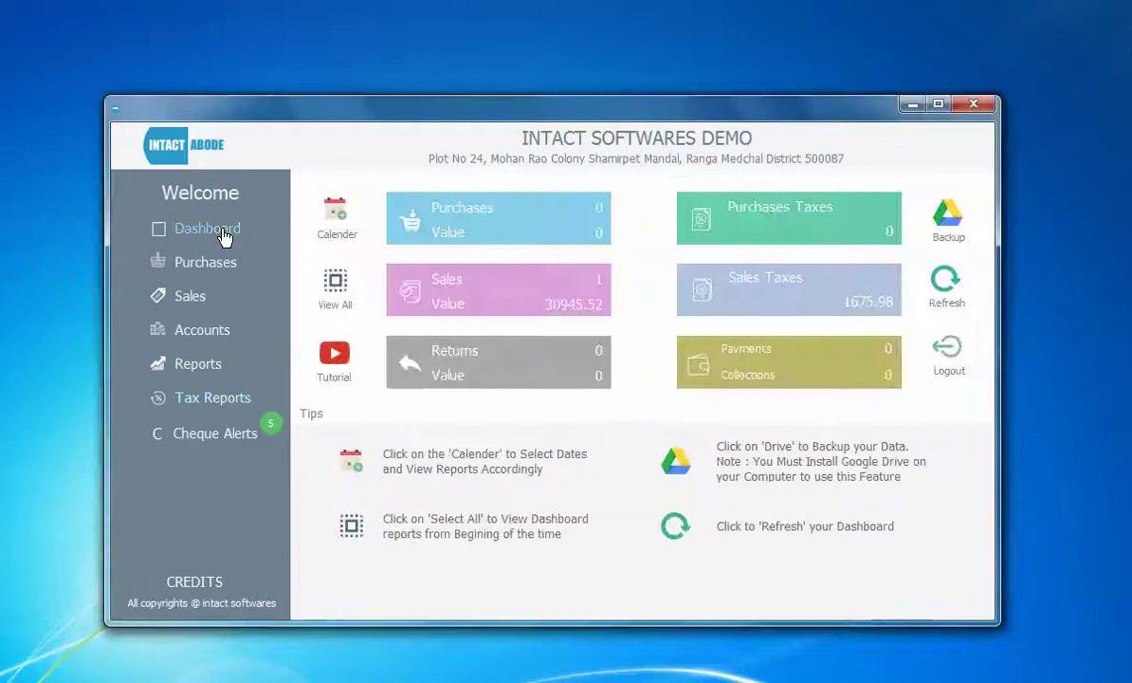
# Show the all-time dashboard totals with View All, then go to the Tax Reports page.
pyautogui.click(337, 292)
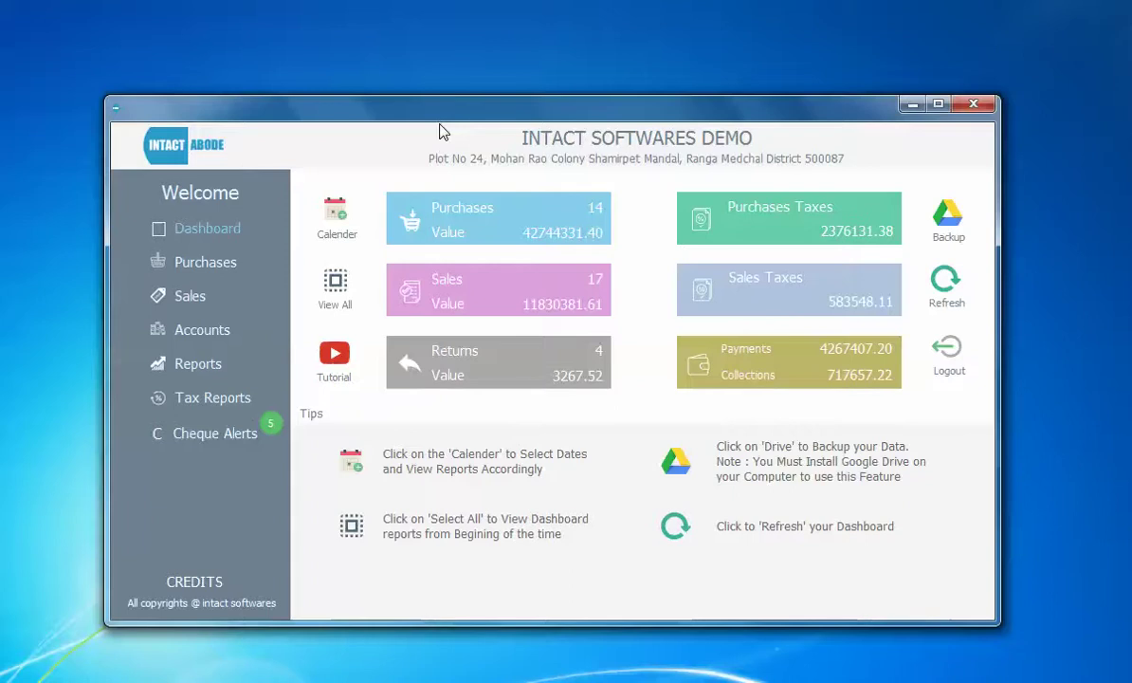
pyautogui.click(228, 409)
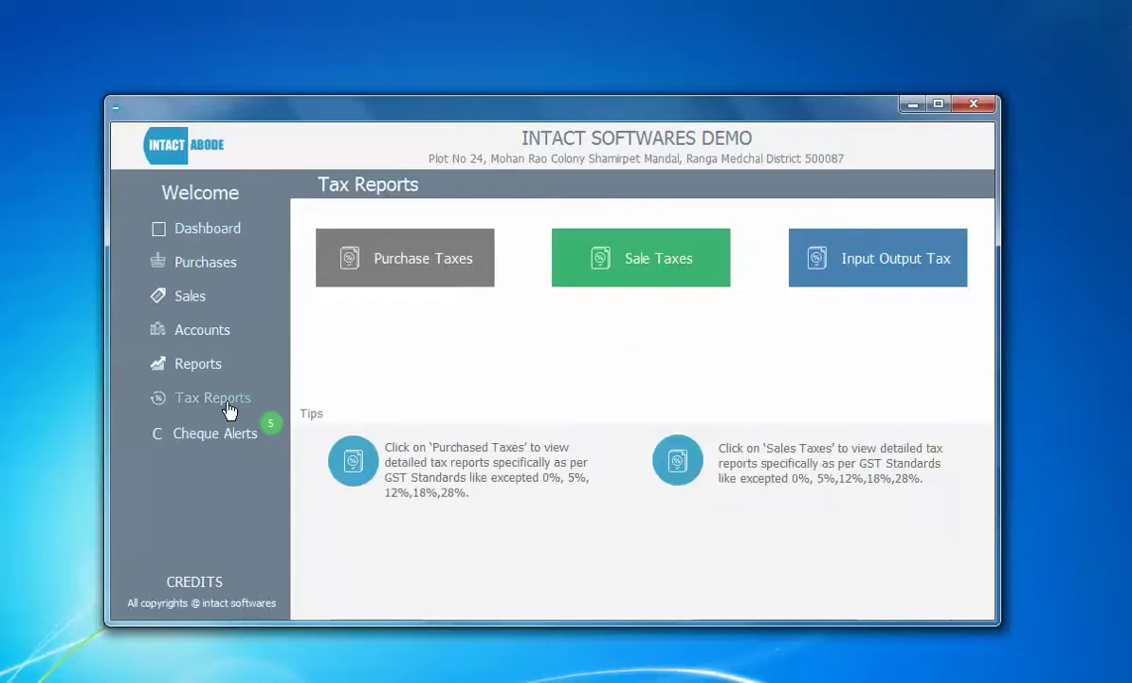
# Generate the Purchases Tax Report for 1–30 November 2017: 14000.00 at 5% and 34200.00 at 12%.
pyautogui.click(444, 271)
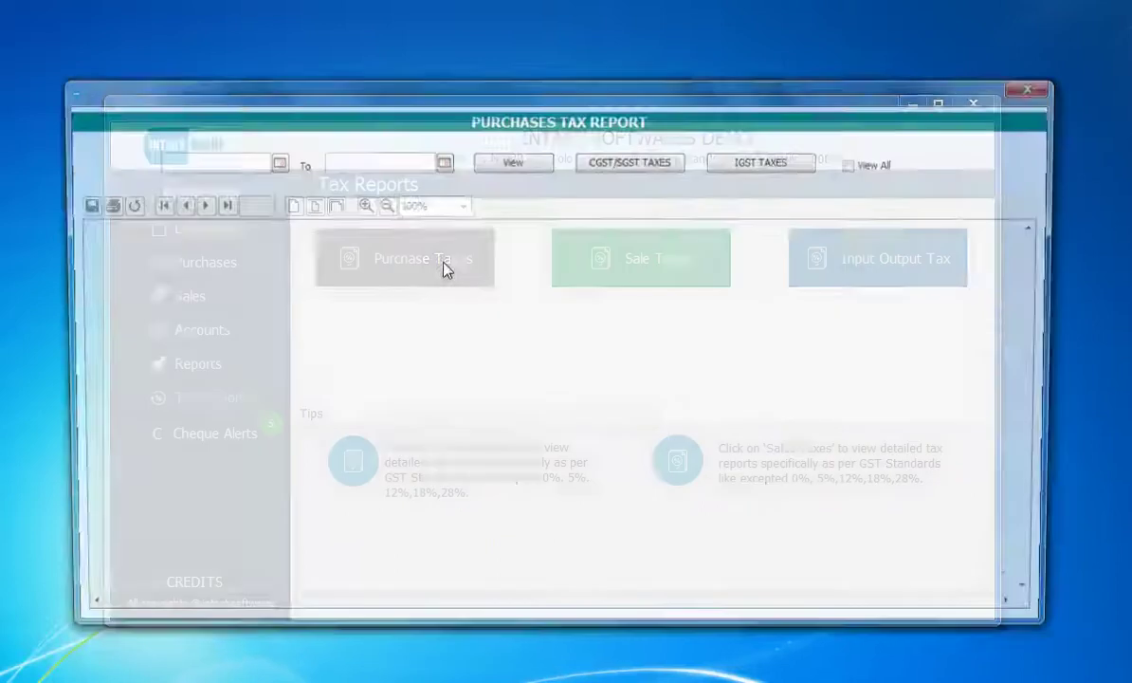
pyautogui.click(272, 161)
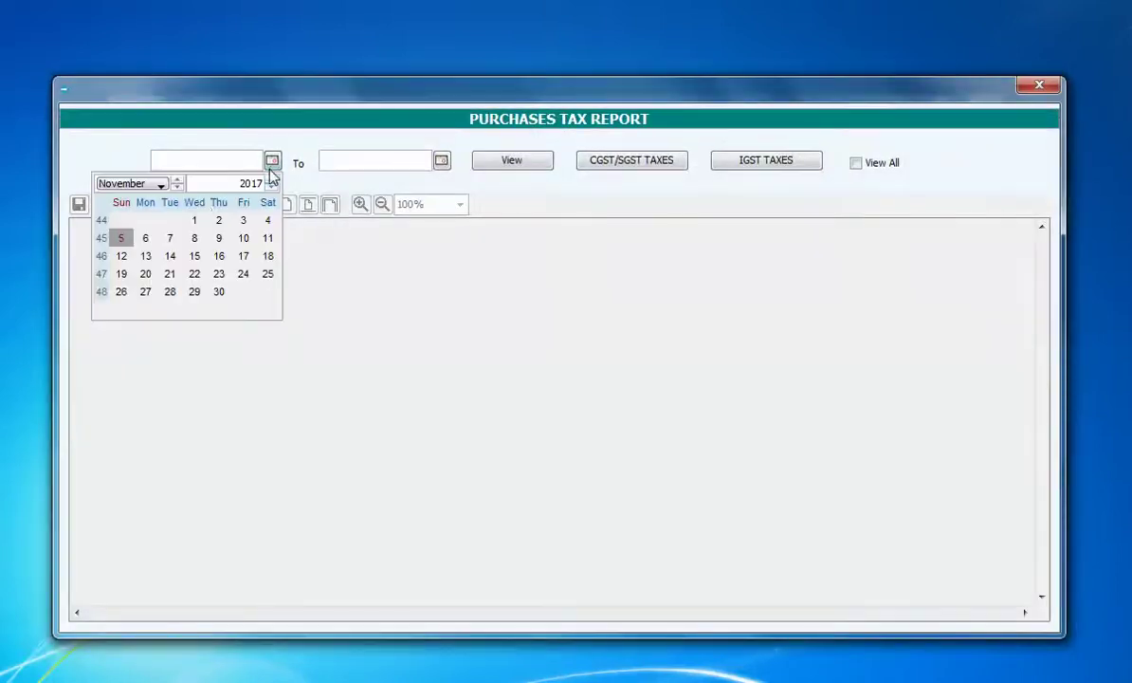
pyautogui.click(195, 221)
pyautogui.click(442, 161)
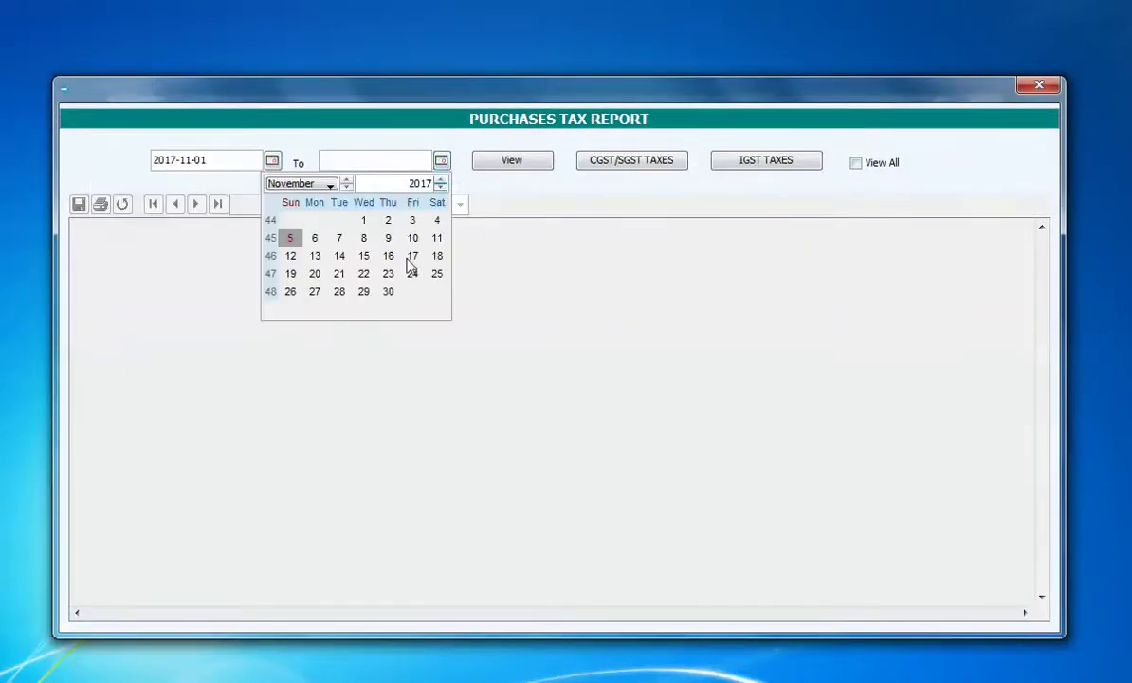
pyautogui.click(387, 292)
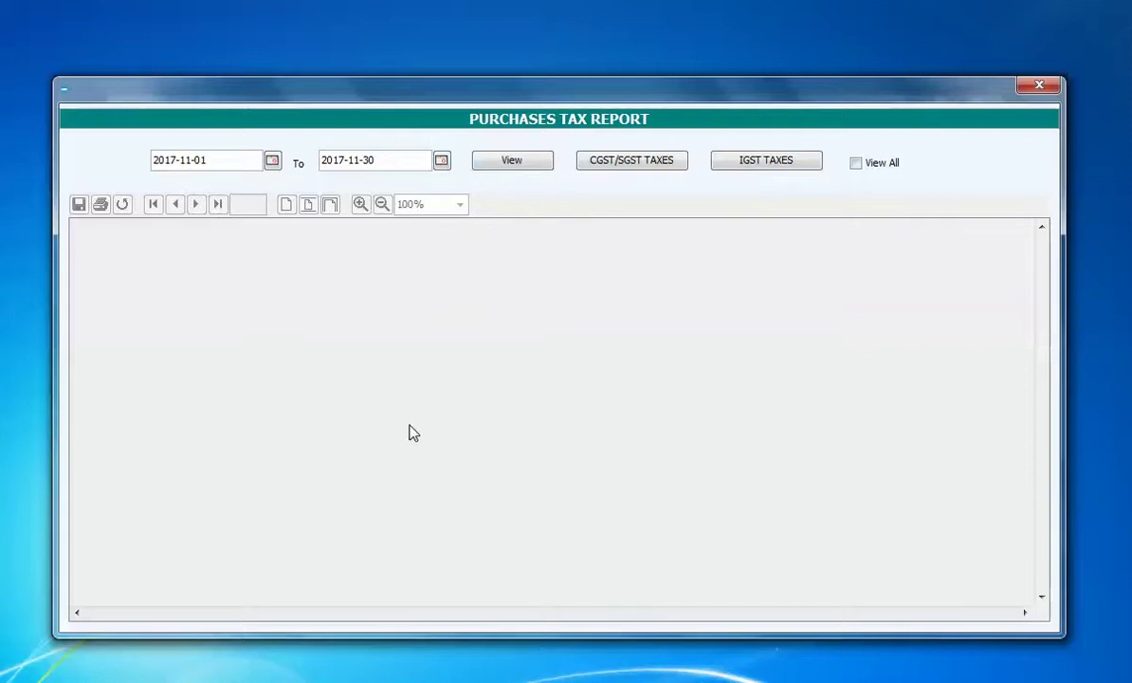
pyautogui.click(512, 163)
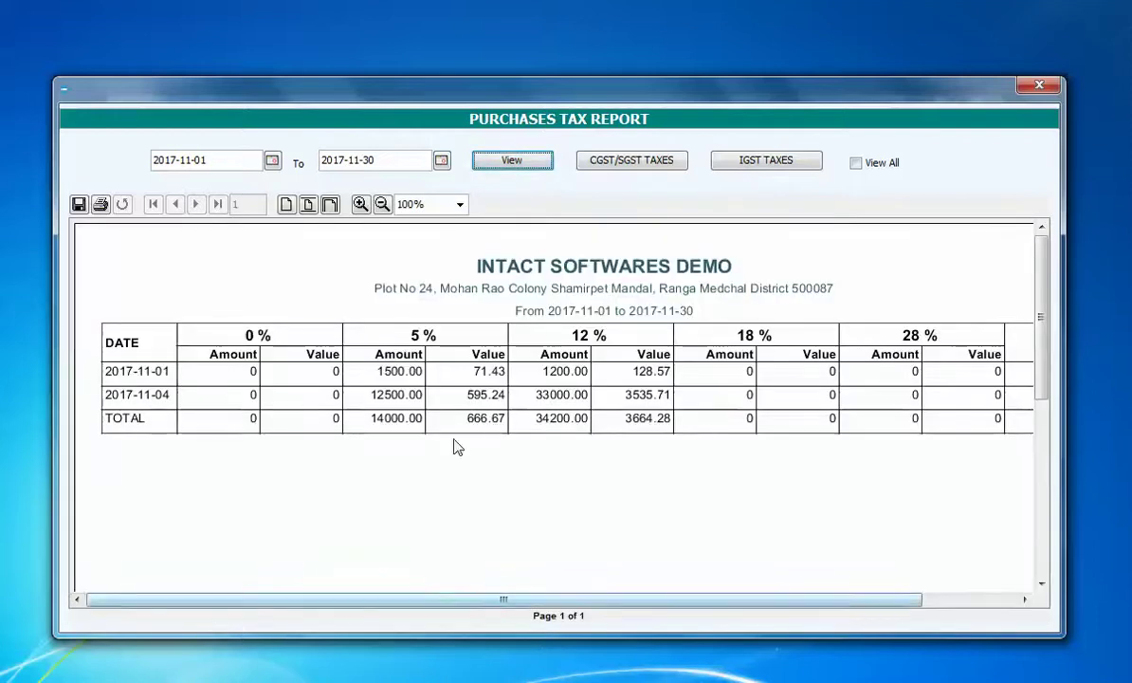
# Fit the November purchase tax report to the whole page and show the CGST/SGST breakdown.
pyautogui.click(330, 204)
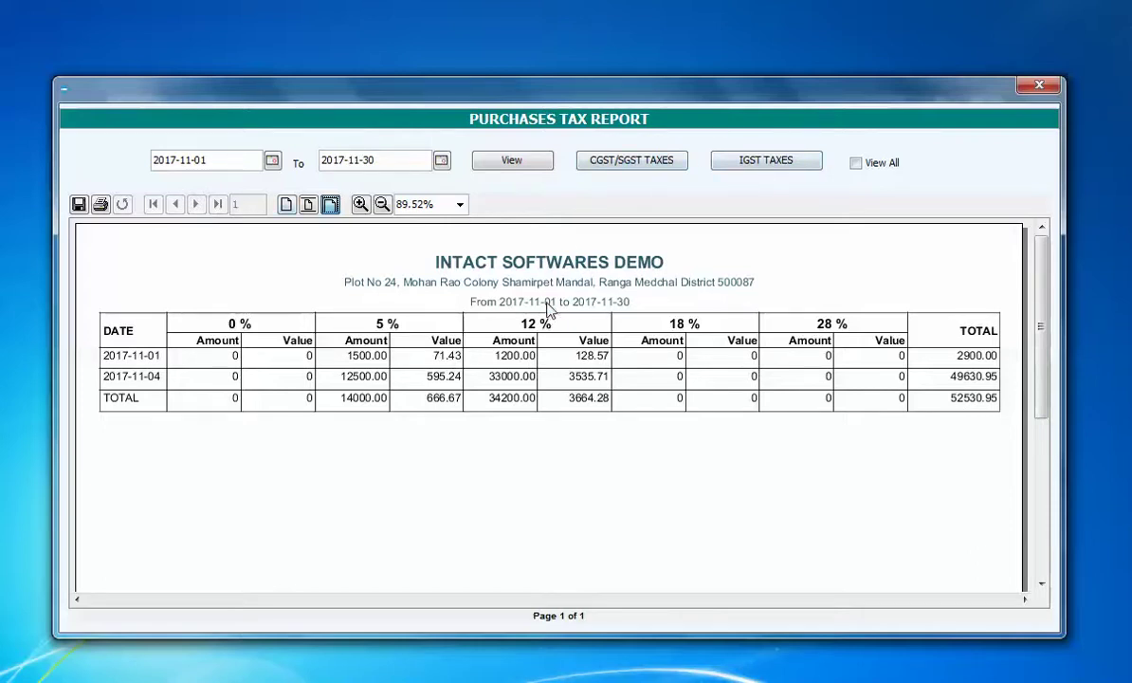
pyautogui.click(632, 165)
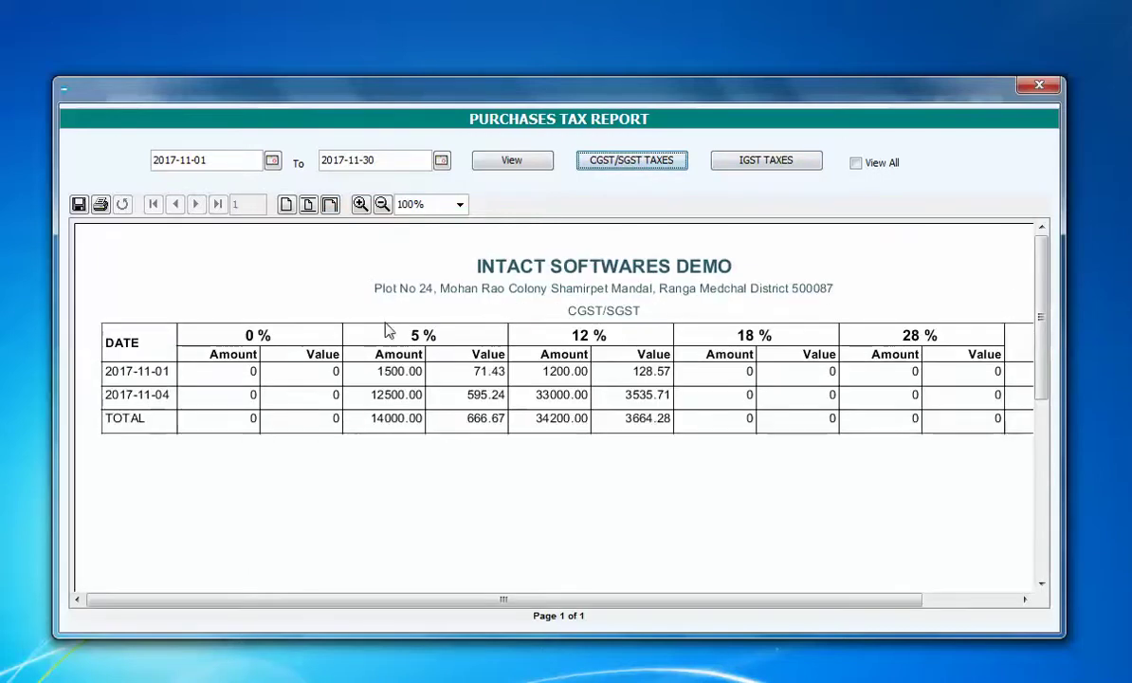
# Switch the November report to IGST taxes and scroll right to see the TOTAL column.
pyautogui.click(749, 159)
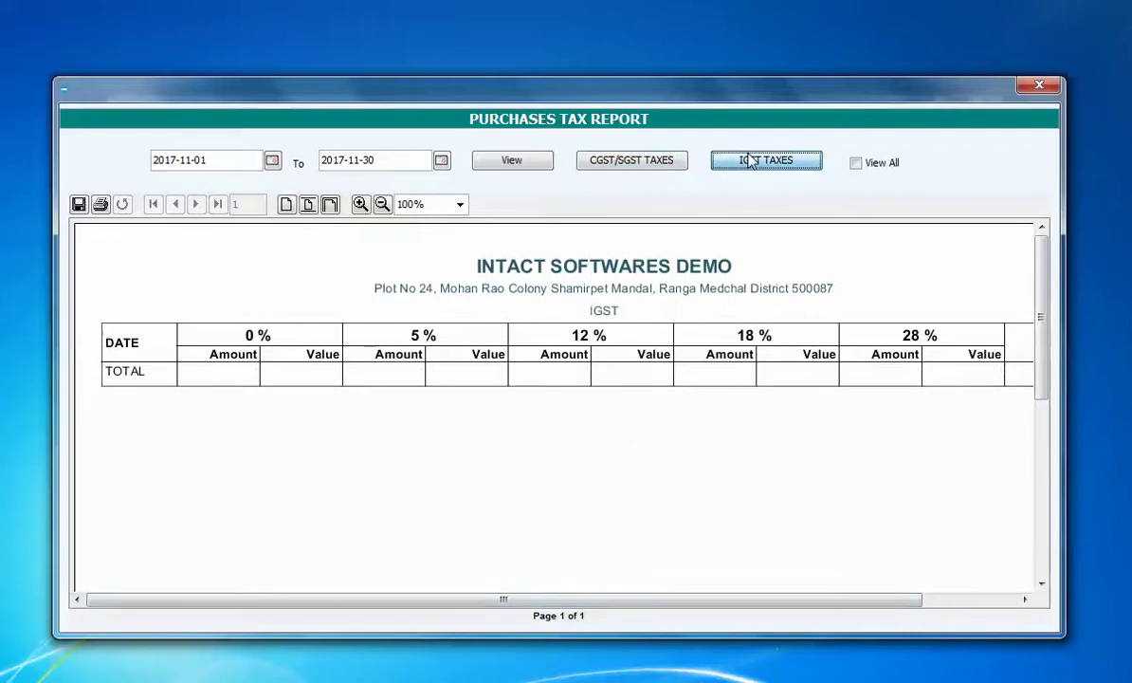
pyautogui.moveTo(463, 599); pyautogui.dragTo(567, 598)
# Include purchases from all dates with View All, review the rows, then return to IGST.
pyautogui.click(857, 164)
pyautogui.scroll(-3, 588, 509)
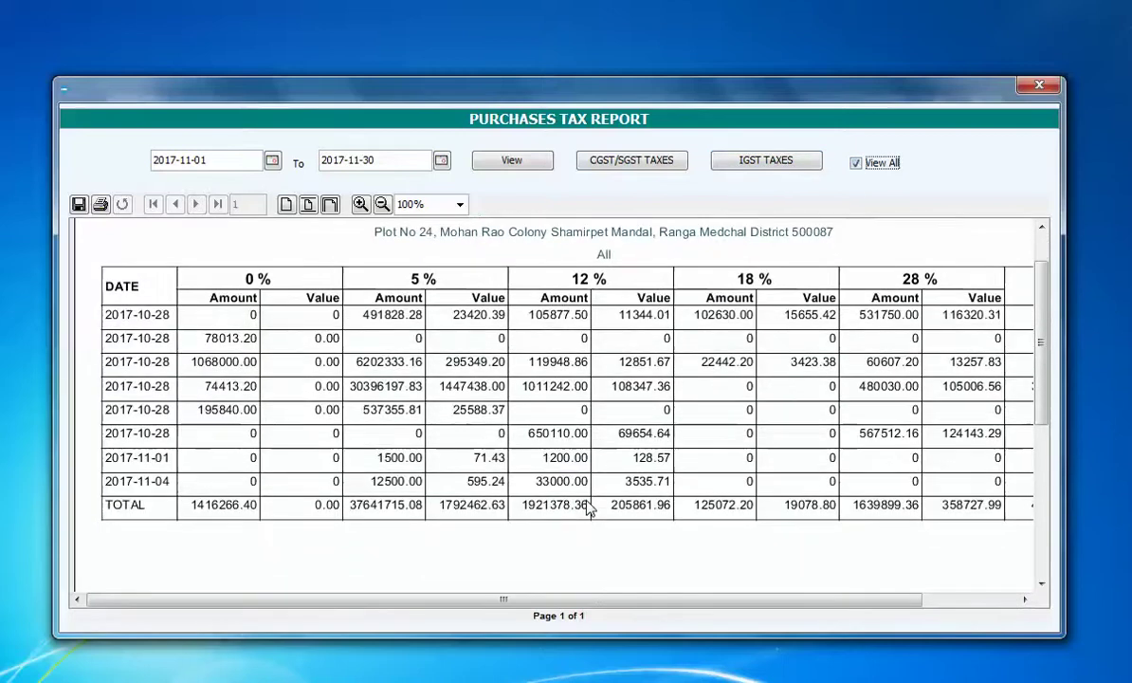
pyautogui.scroll(2, 584, 505)
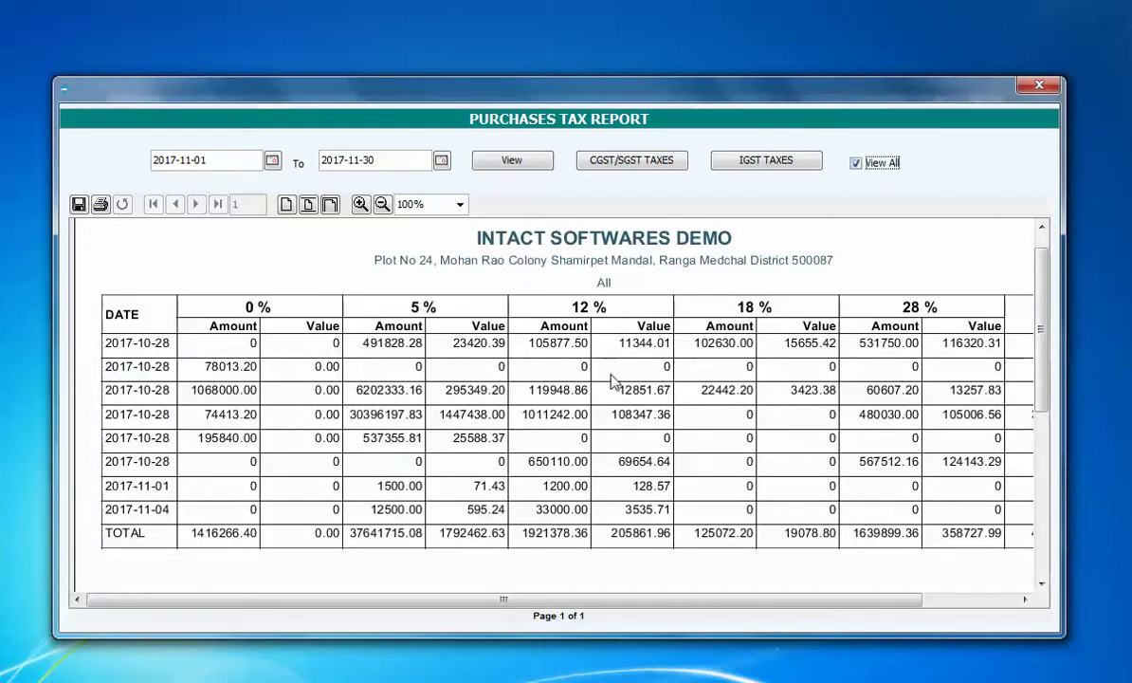
pyautogui.click(743, 165)
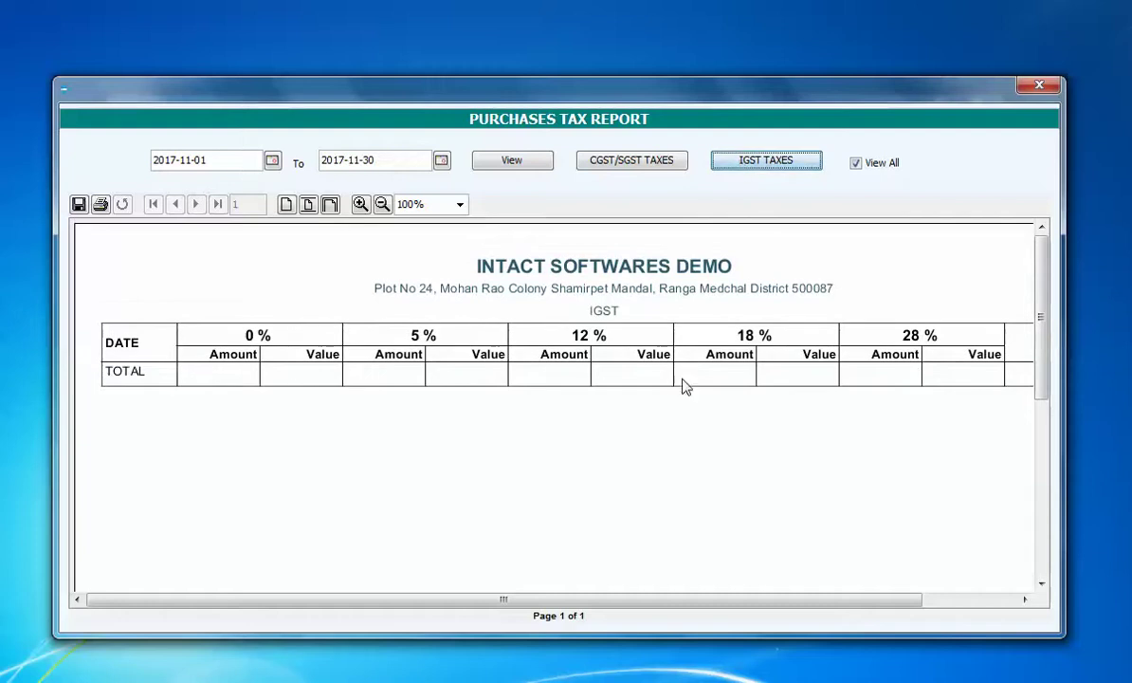
# Reopen the Purchase Taxes report with dates 1 November to 30 November 2017.
pyautogui.click(1035, 87)
pyautogui.click(644, 259)
pyautogui.click(272, 162)
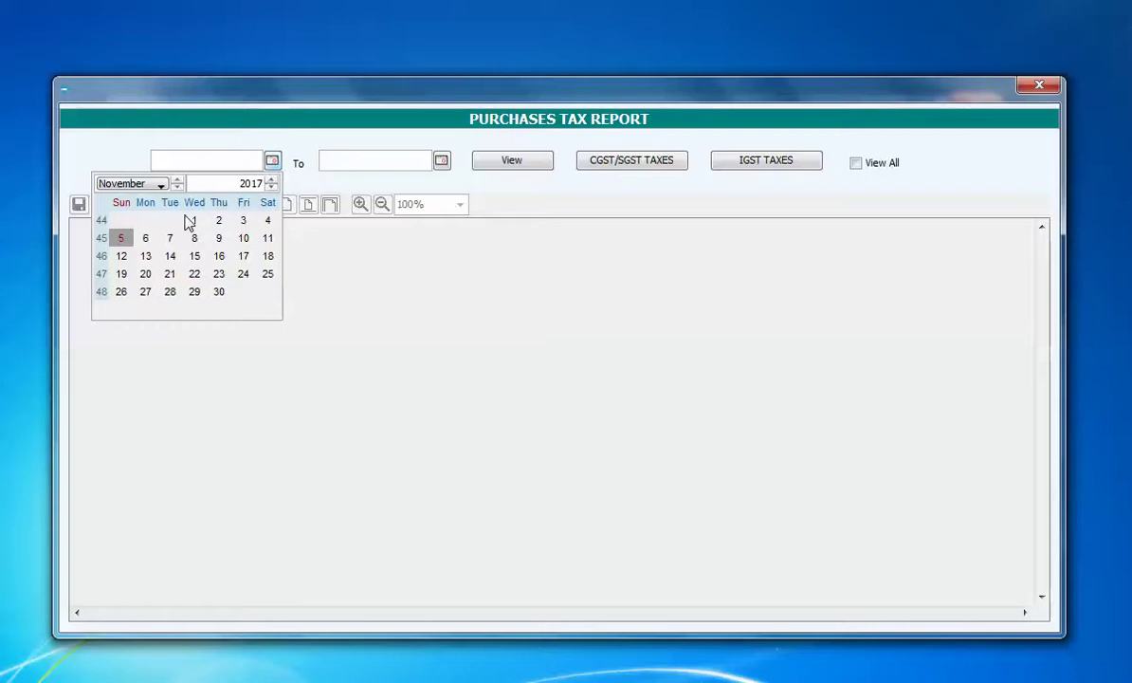
pyautogui.click(190, 218)
pyautogui.click(442, 161)
pyautogui.click(388, 291)
# Change the start date to 1 October 2017 and generate the October–November report.
pyautogui.click(272, 161)
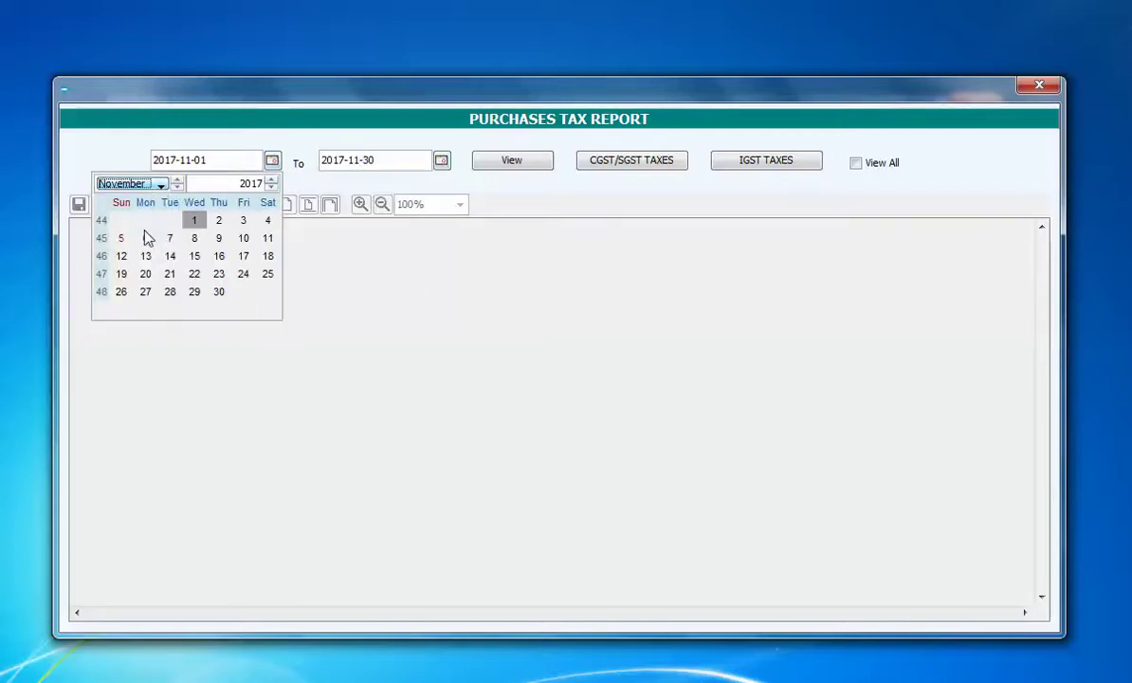
pyautogui.click(137, 183)
pyautogui.click(142, 273)
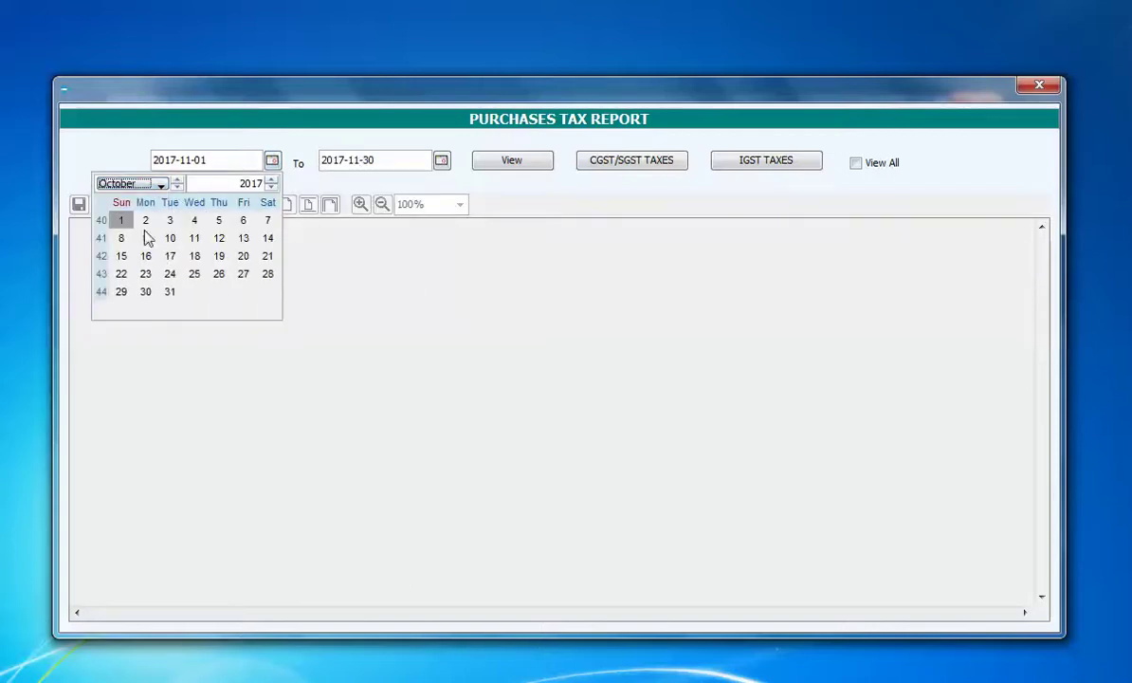
pyautogui.click(123, 220)
pyautogui.click(497, 161)
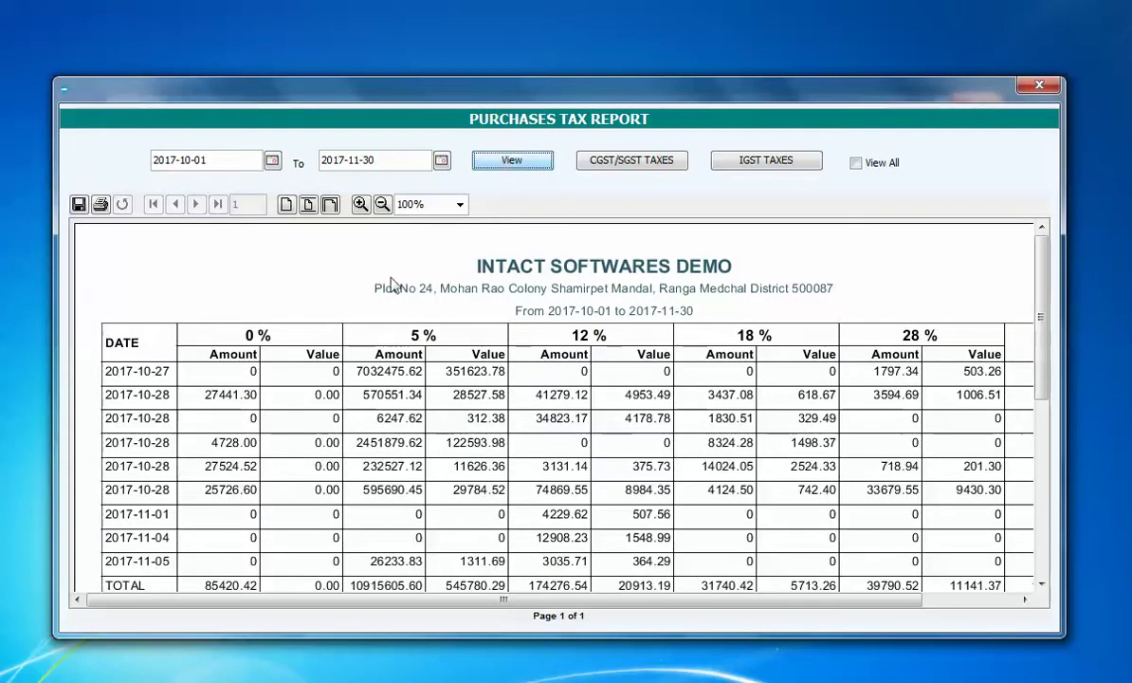
# Fit the October–November report to the whole page and show its CGST/SGST breakdown.
pyautogui.click(331, 204)
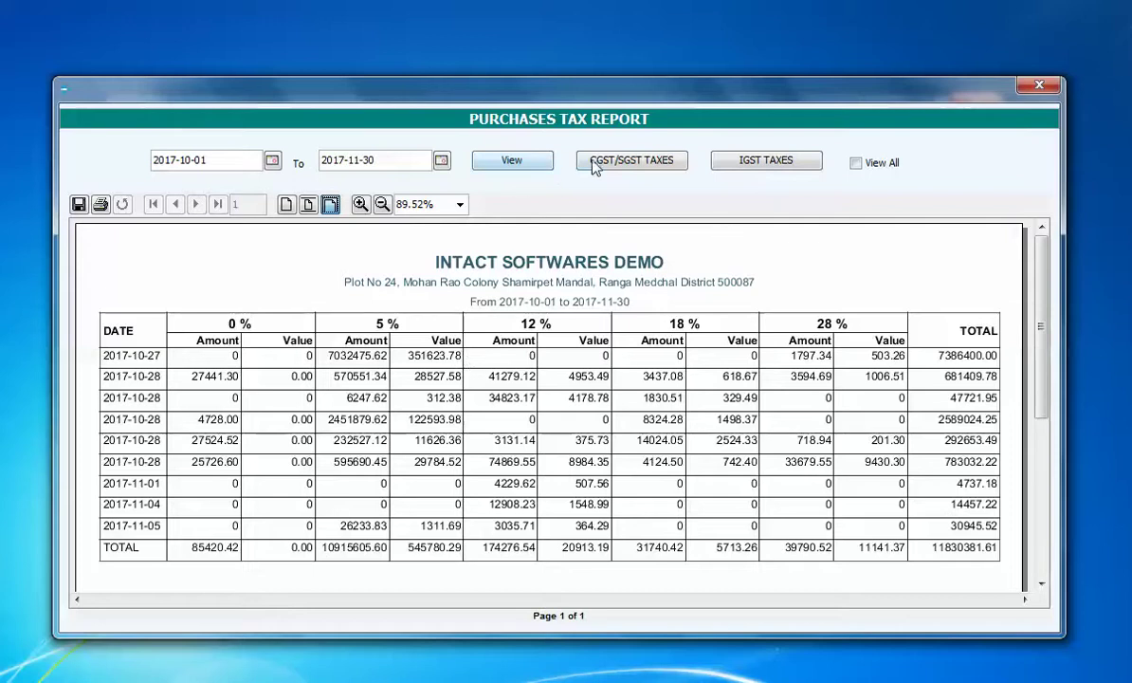
pyautogui.click(651, 163)
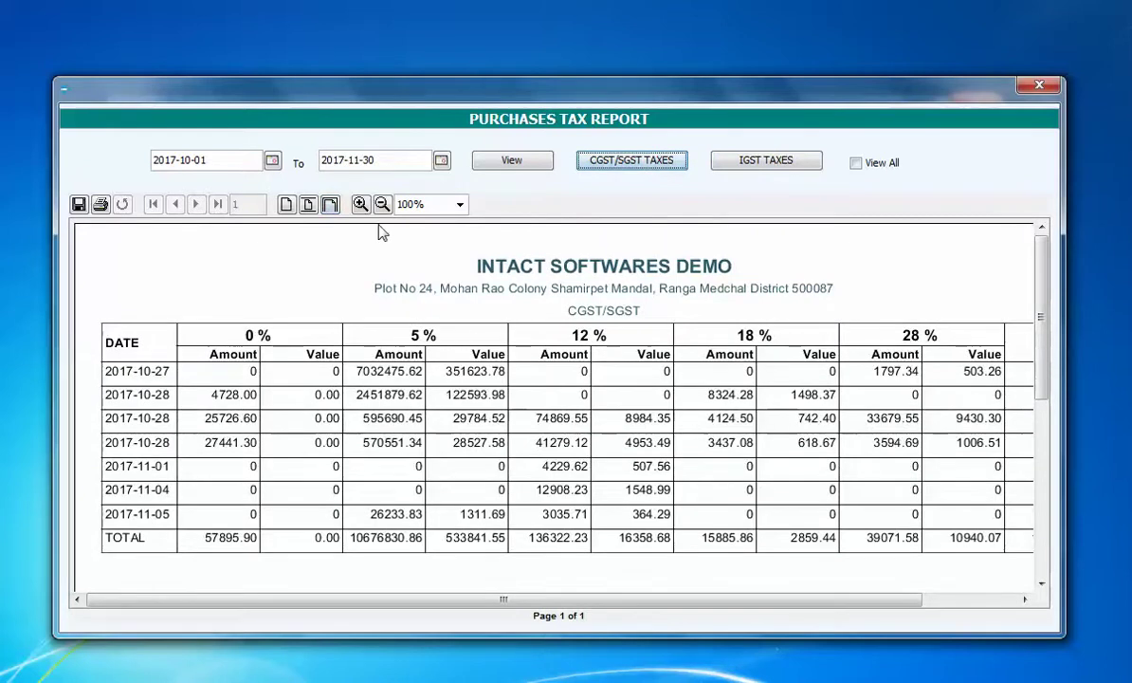
# Fit the CGST/SGST page, switch to IGST, fit again, and turn on View All.
pyautogui.click(329, 206)
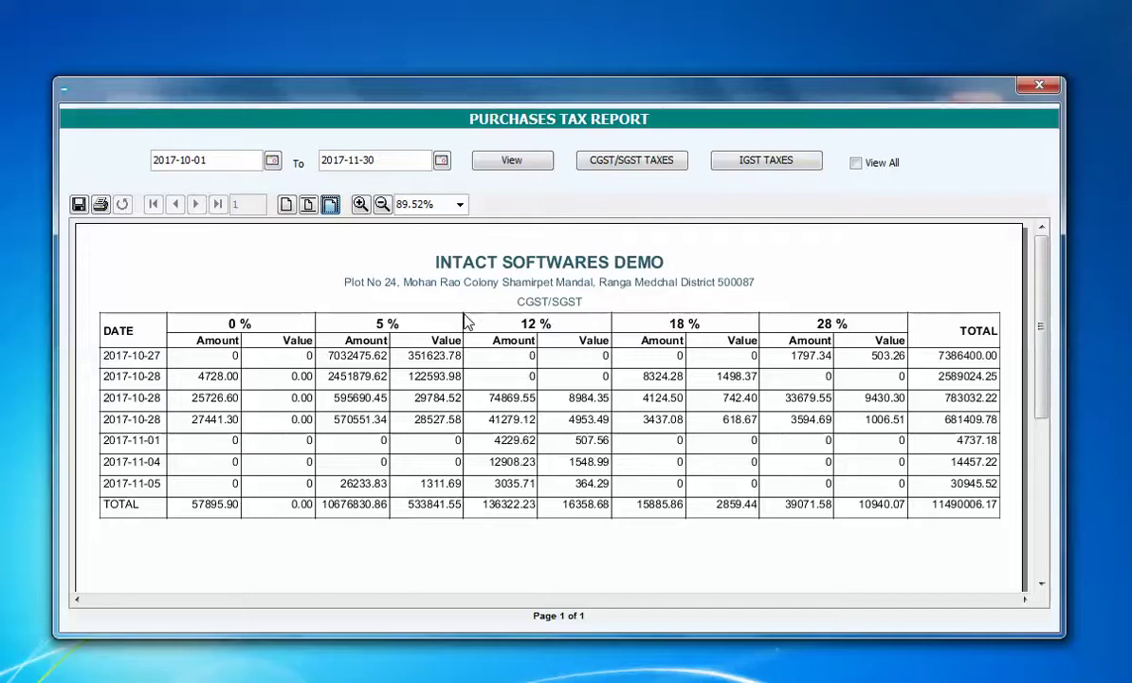
pyautogui.click(728, 164)
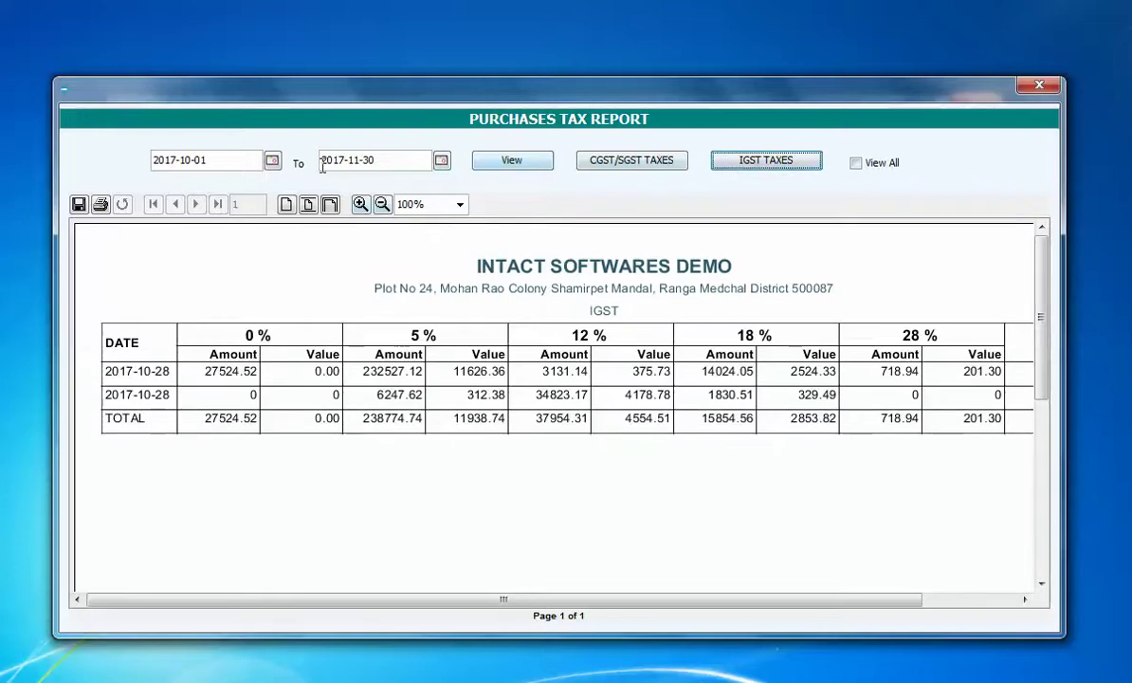
pyautogui.click(330, 205)
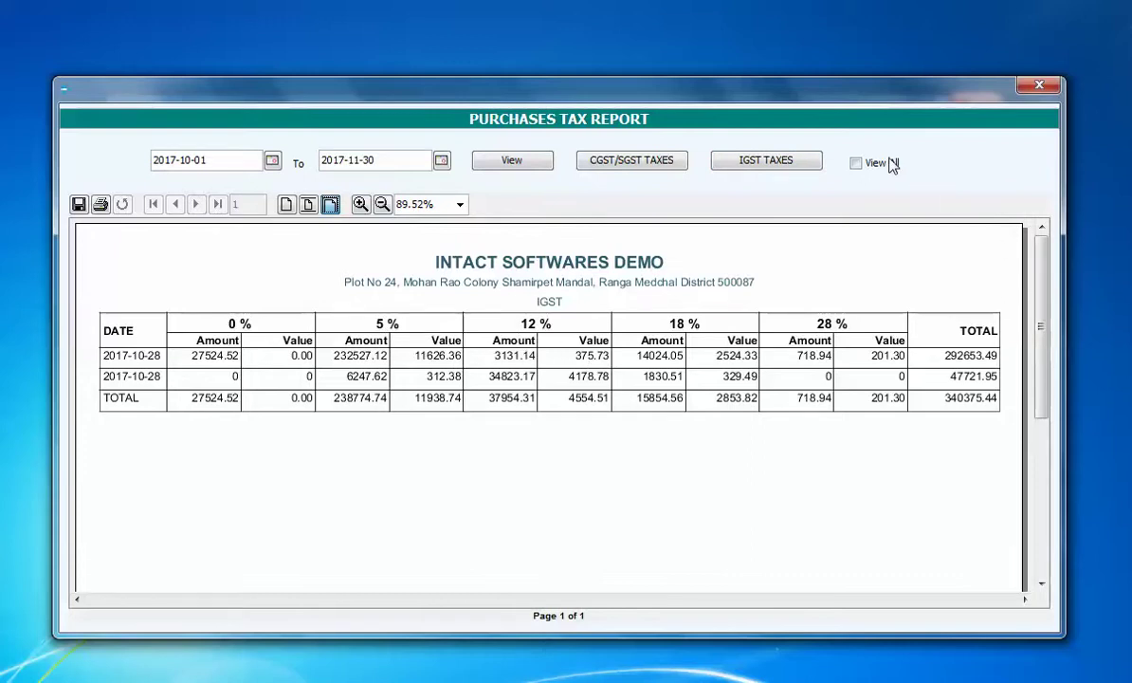
pyautogui.click(865, 171)
# Clear the From and To dates and reload the report covering all purchase taxes.
pyautogui.scroll(-1, 657, 441)
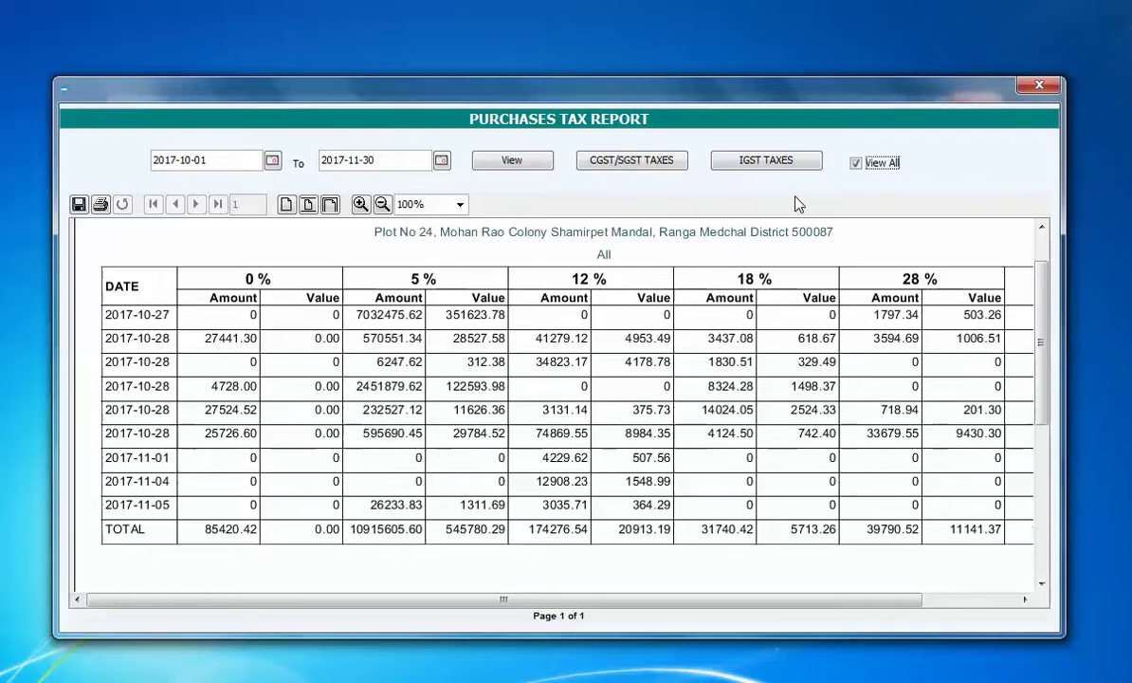
pyautogui.click(370, 160)
pyautogui.press('BackSpace')
pyautogui.click(231, 161)
pyautogui.press('BackSpace')
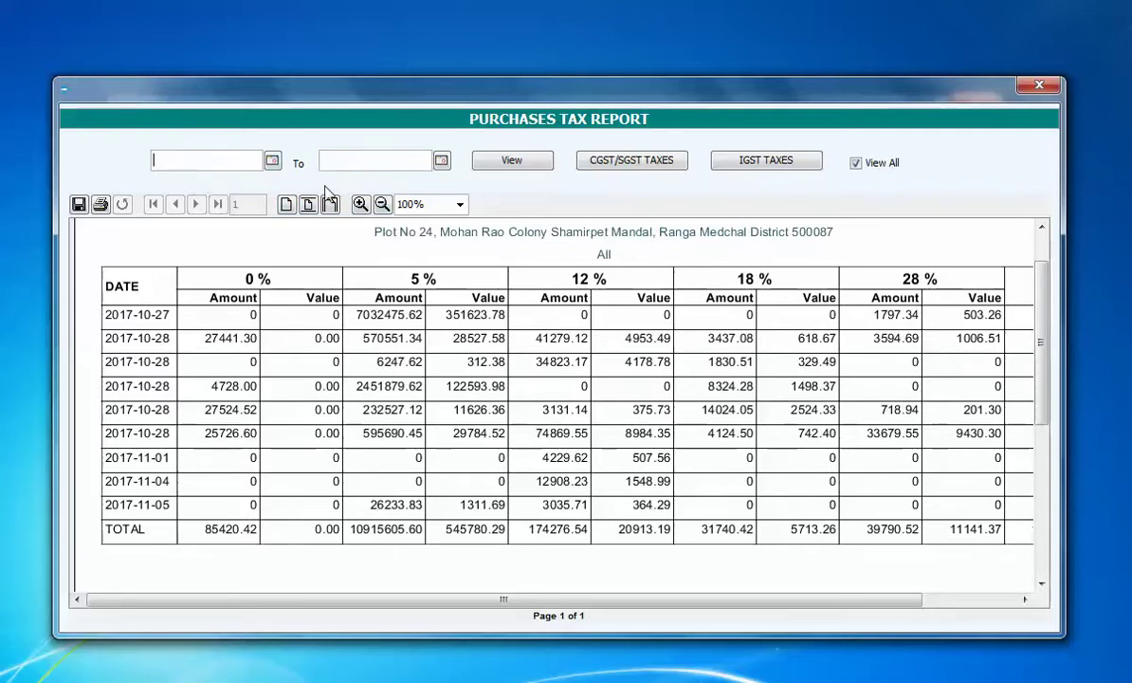
pyautogui.click(857, 162)
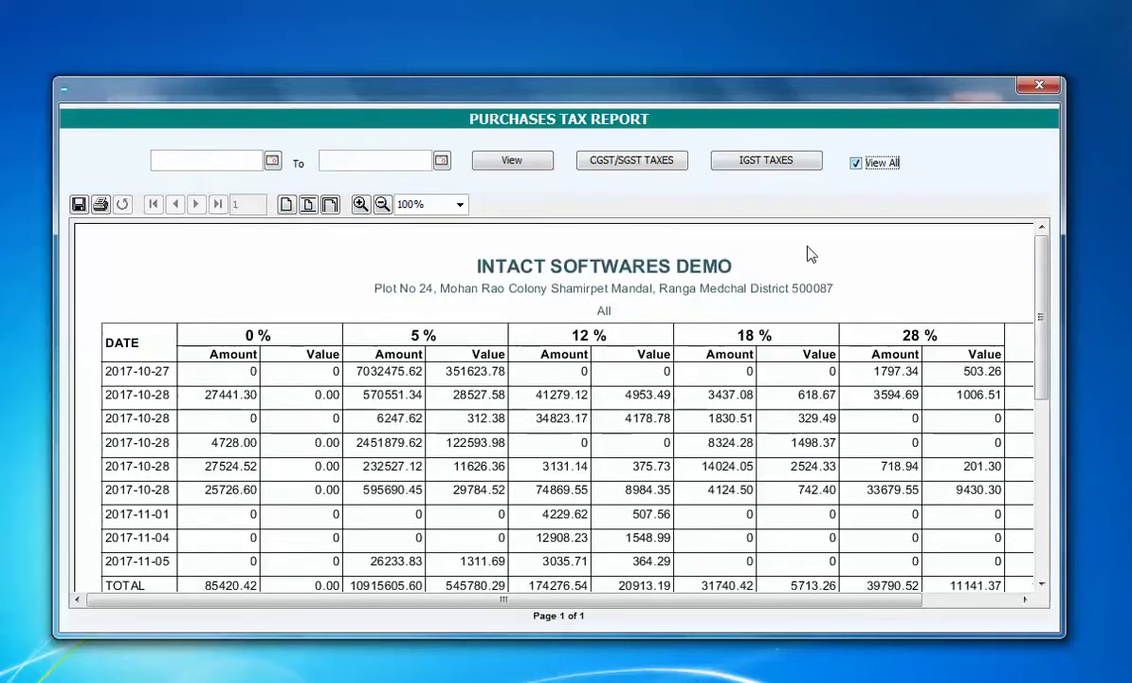
# Fit the combined purchases tax report to the whole page, review it, and close it.
pyautogui.scroll(-3, 735, 303)
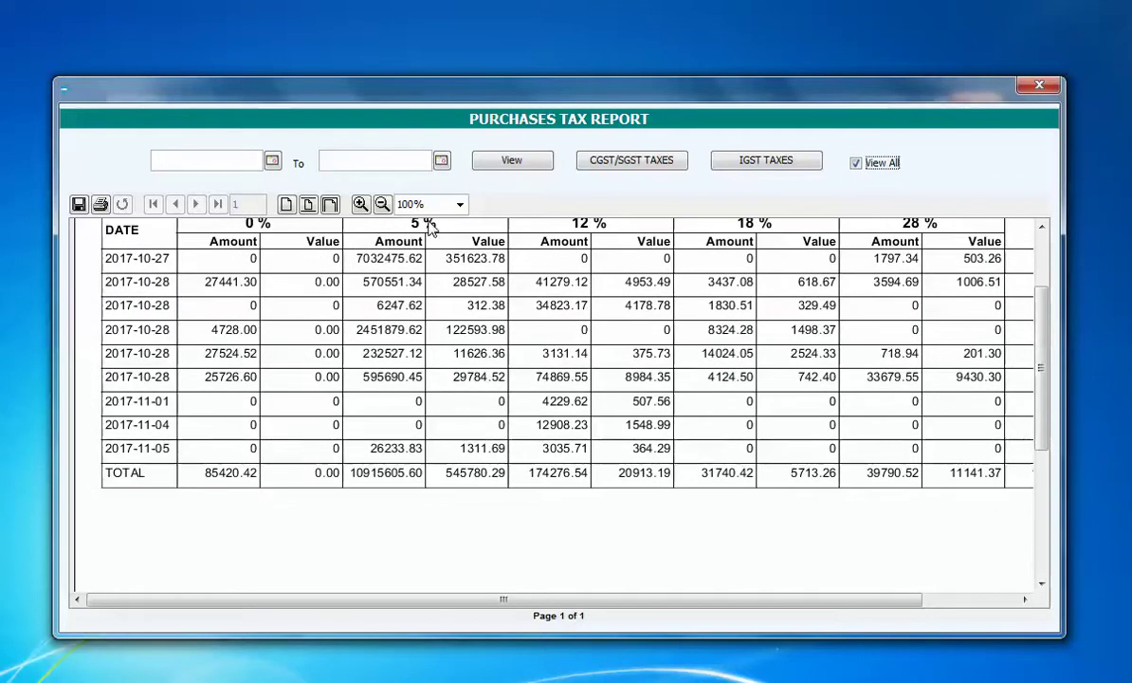
pyautogui.click(330, 206)
pyautogui.scroll(2, 521, 316)
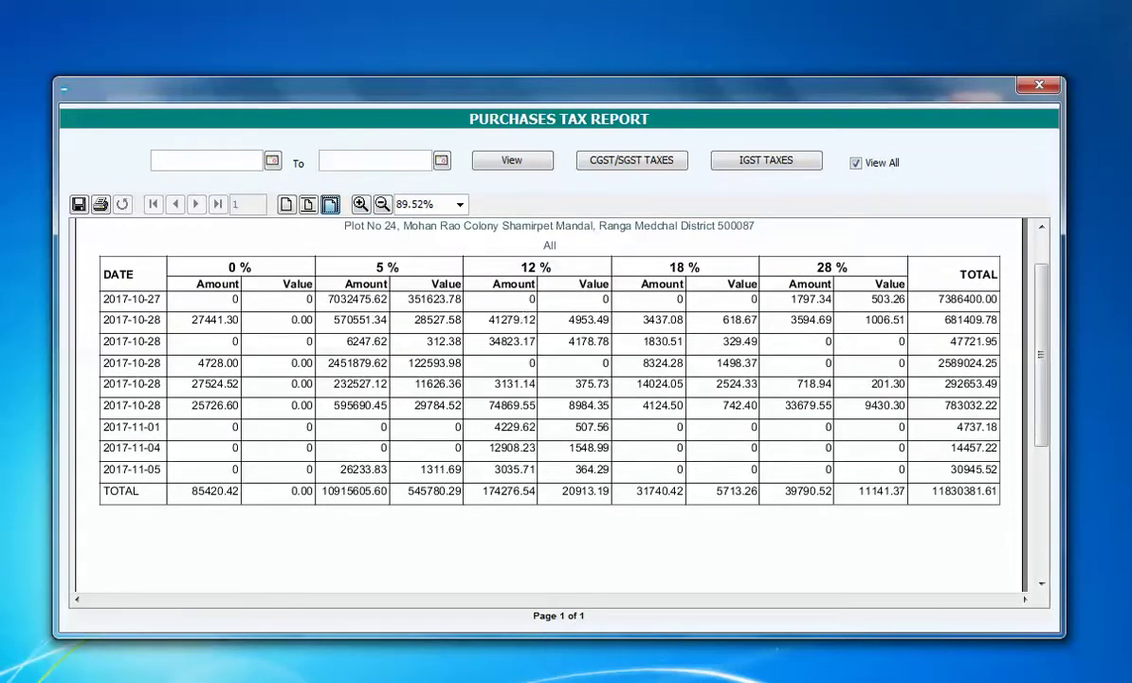
pyautogui.click(1039, 86)
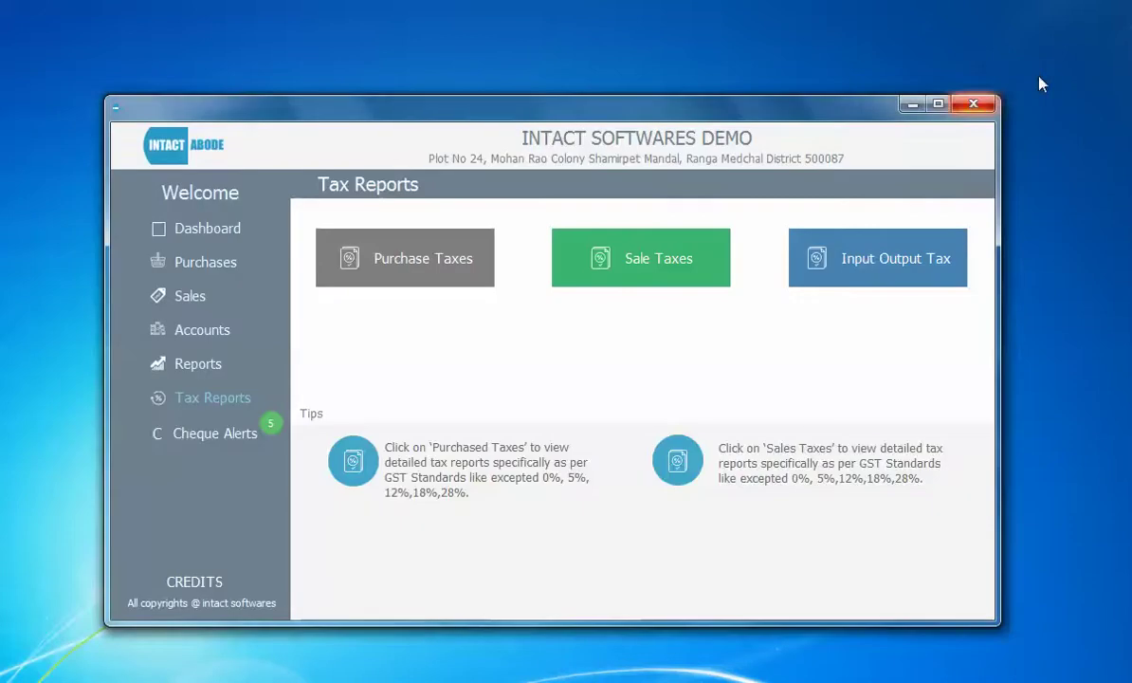
# Generate the Input/Output Tax summary for 5 October–30 November 2017, showing payable tax 1792583.27.
pyautogui.click(850, 258)
pyautogui.click(506, 224)
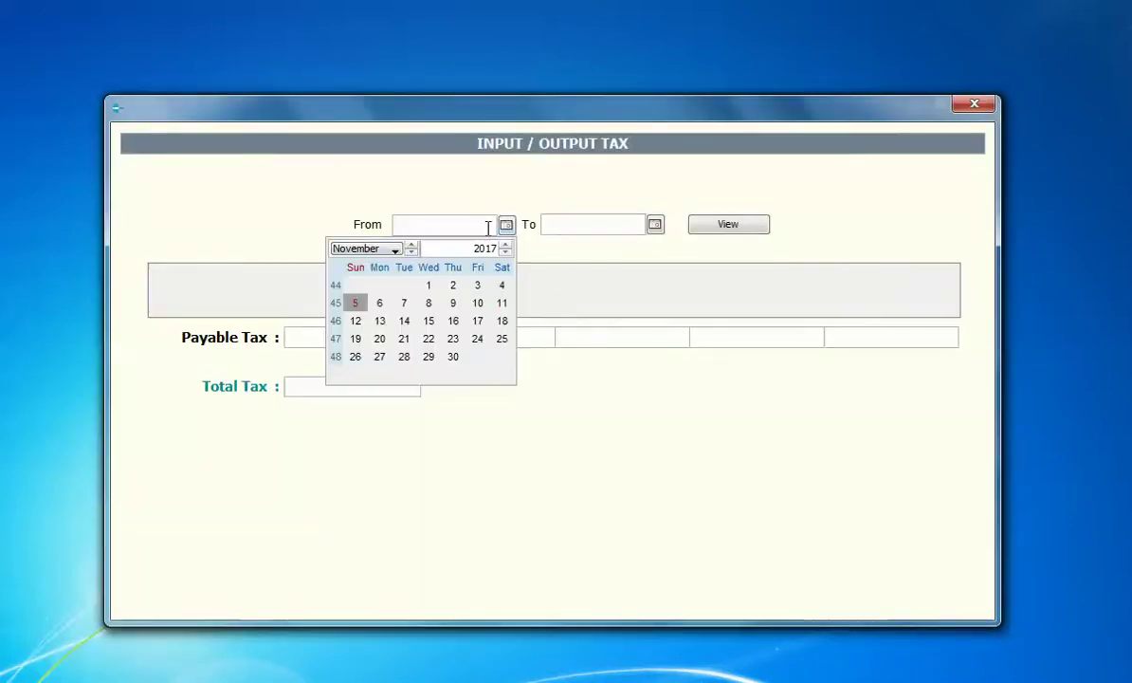
pyautogui.click(367, 250)
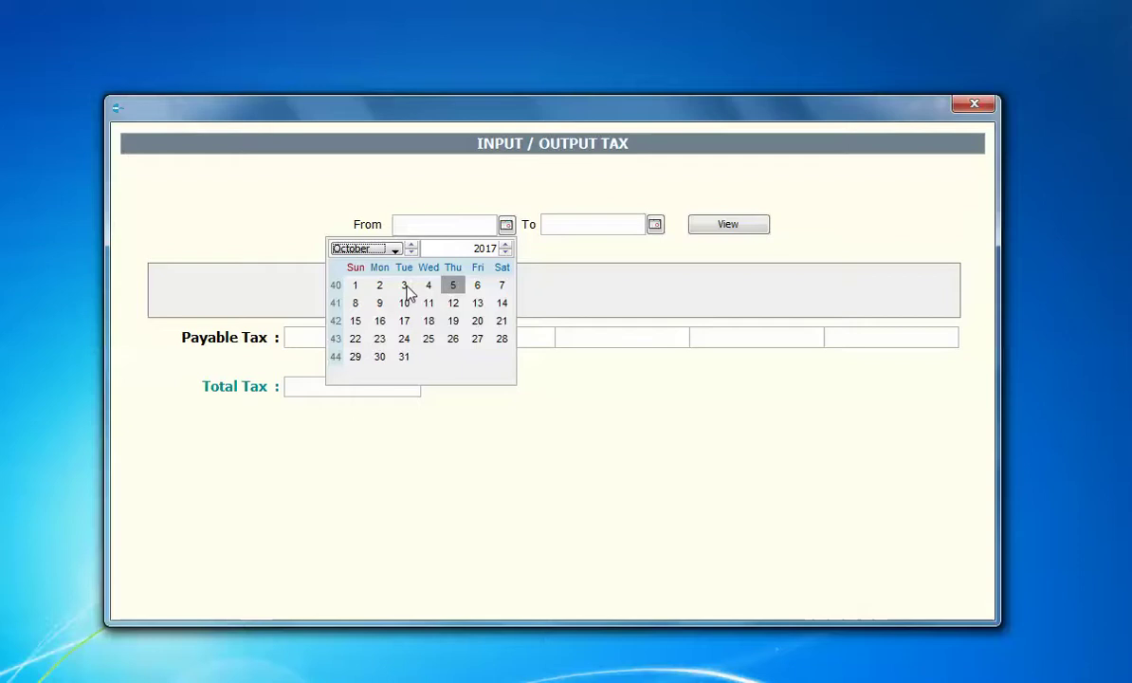
pyautogui.click(453, 285)
pyautogui.click(655, 223)
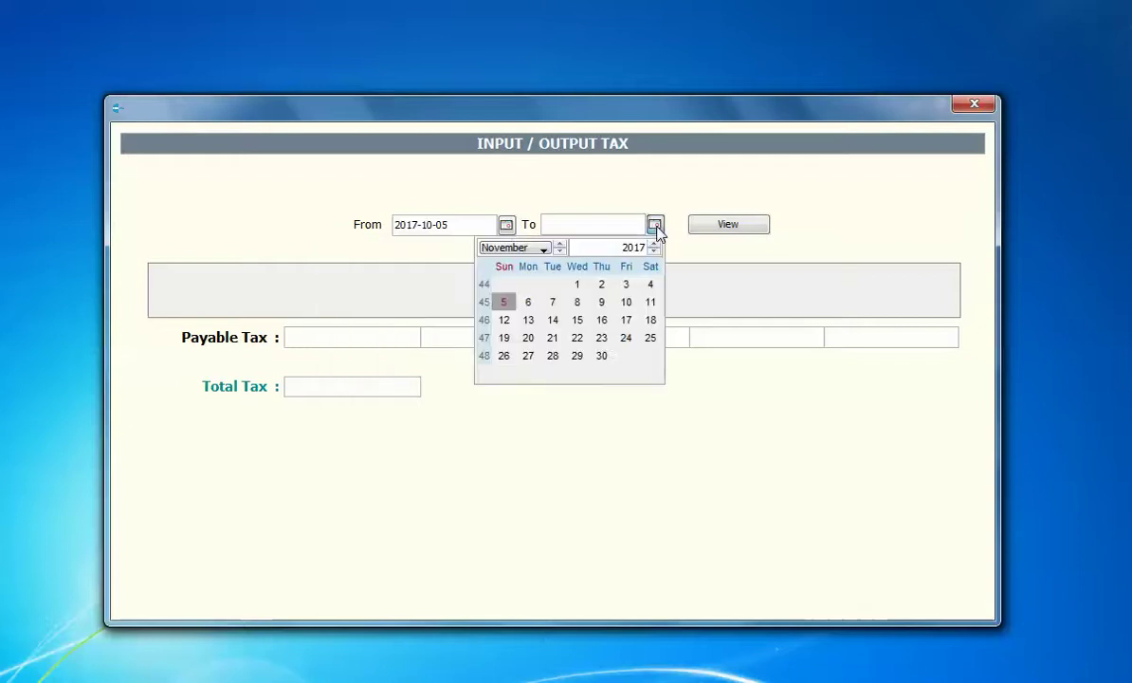
pyautogui.click(601, 357)
pyautogui.click(716, 225)
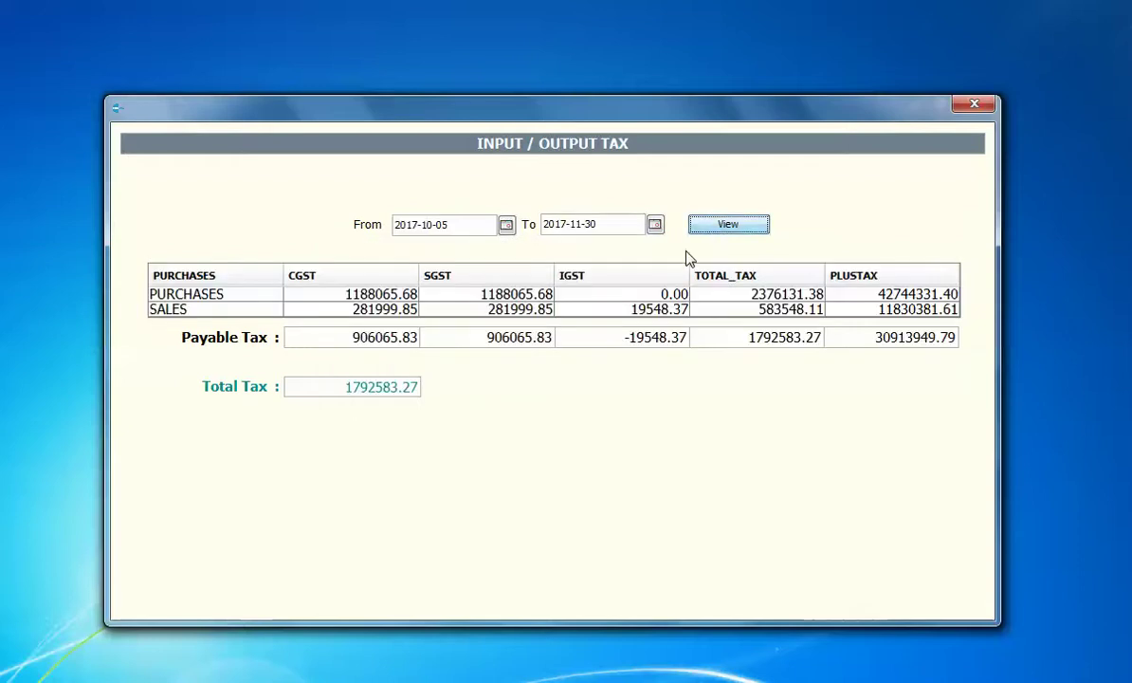
pyautogui.click(343, 296)
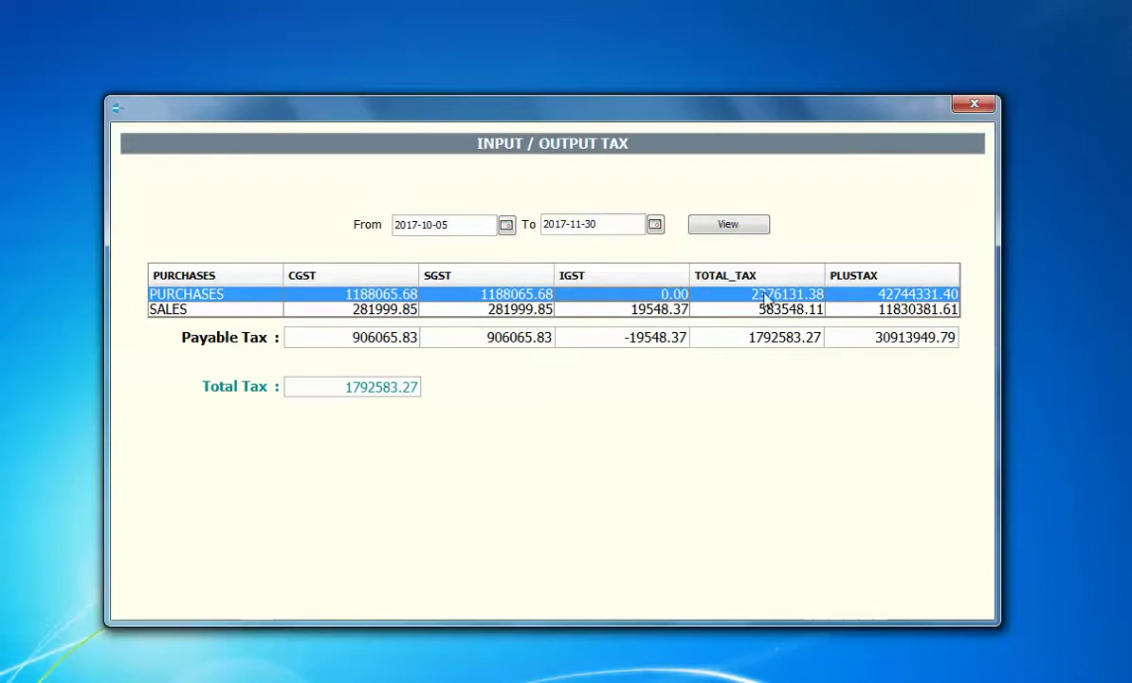
# Step back and forth between the PURCHASES and SALES tax rows to compare them.
pyautogui.click(352, 312)
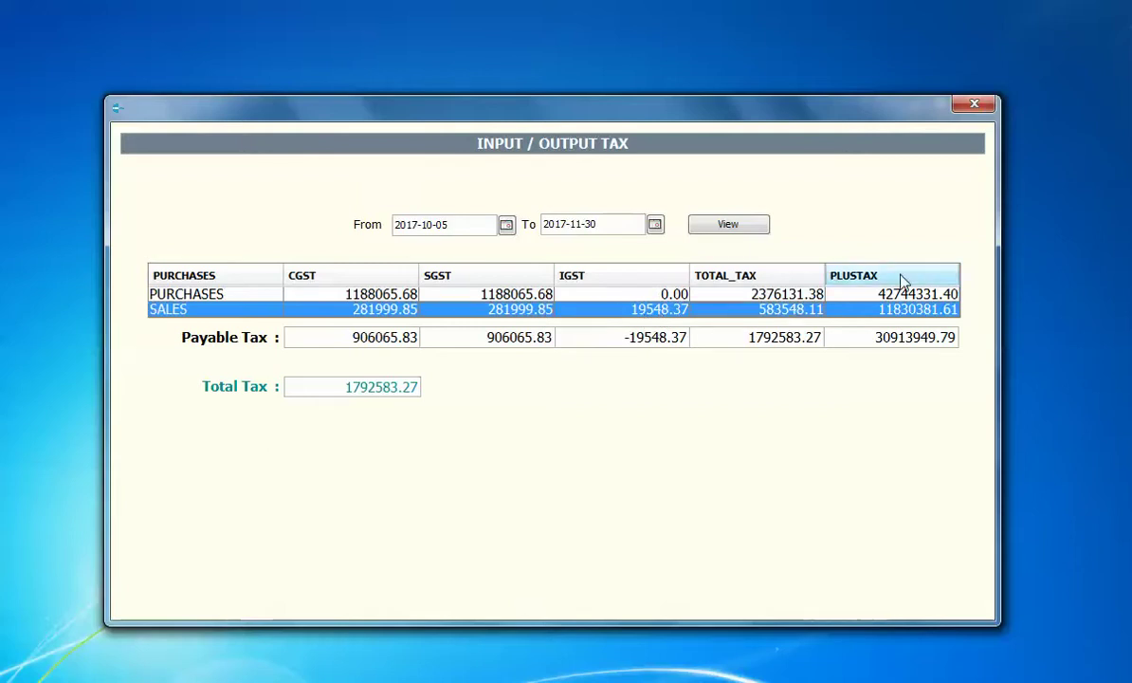
pyautogui.press('Up')
pyautogui.press('Down')
pyautogui.press('Up')
pyautogui.press('Down')
pyautogui.press('Up')
pyautogui.press('Down')
# Highlight payable CGST 906065.83 and Total Tax 1792583.27, then close the Input/Output Tax summary.
pyautogui.moveTo(321, 336); pyautogui.dragTo(387, 308)
pyautogui.click(365, 294)
pyautogui.click(367, 309)
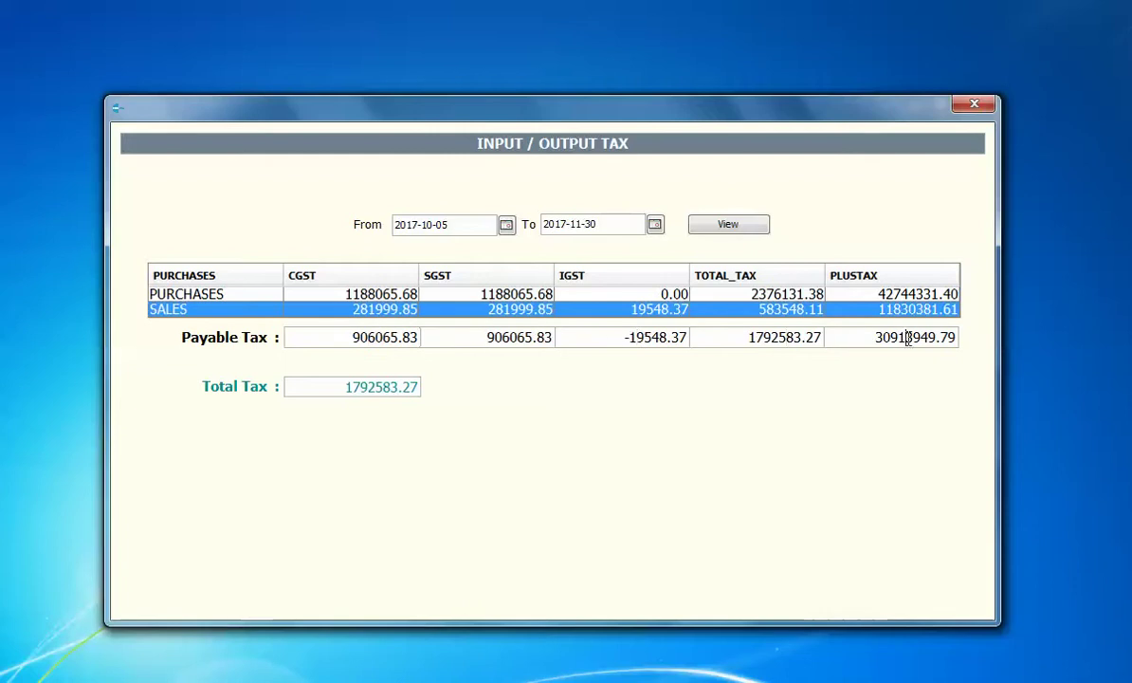
pyautogui.moveTo(309, 389); pyautogui.dragTo(446, 390)
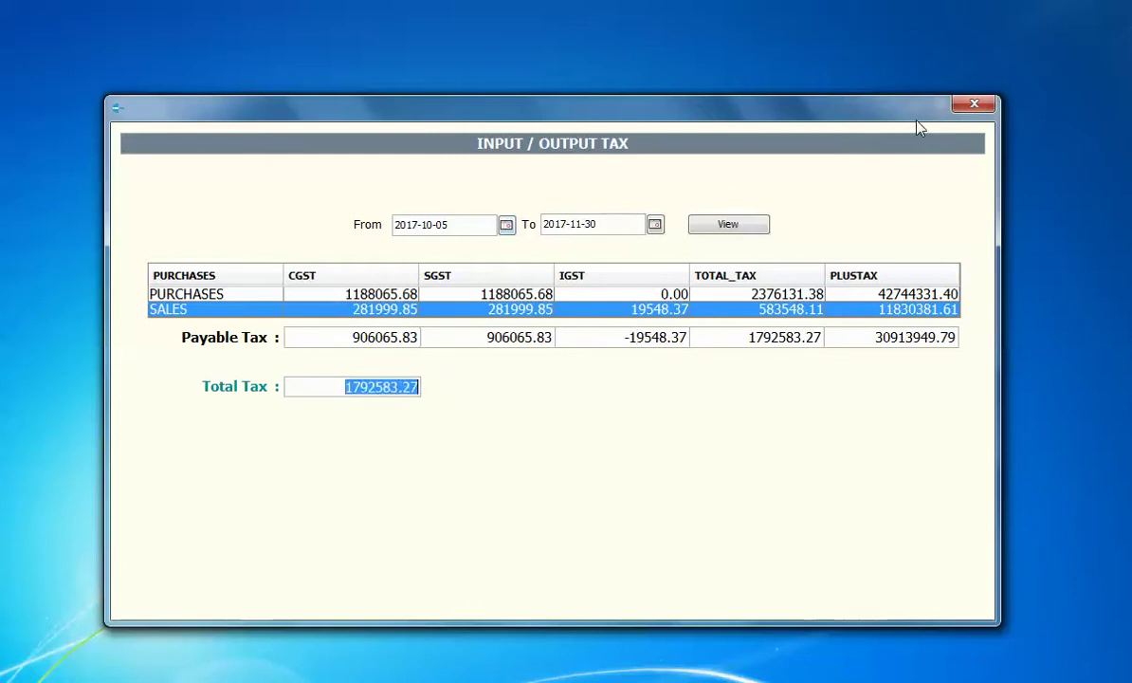
pyautogui.click(959, 109)
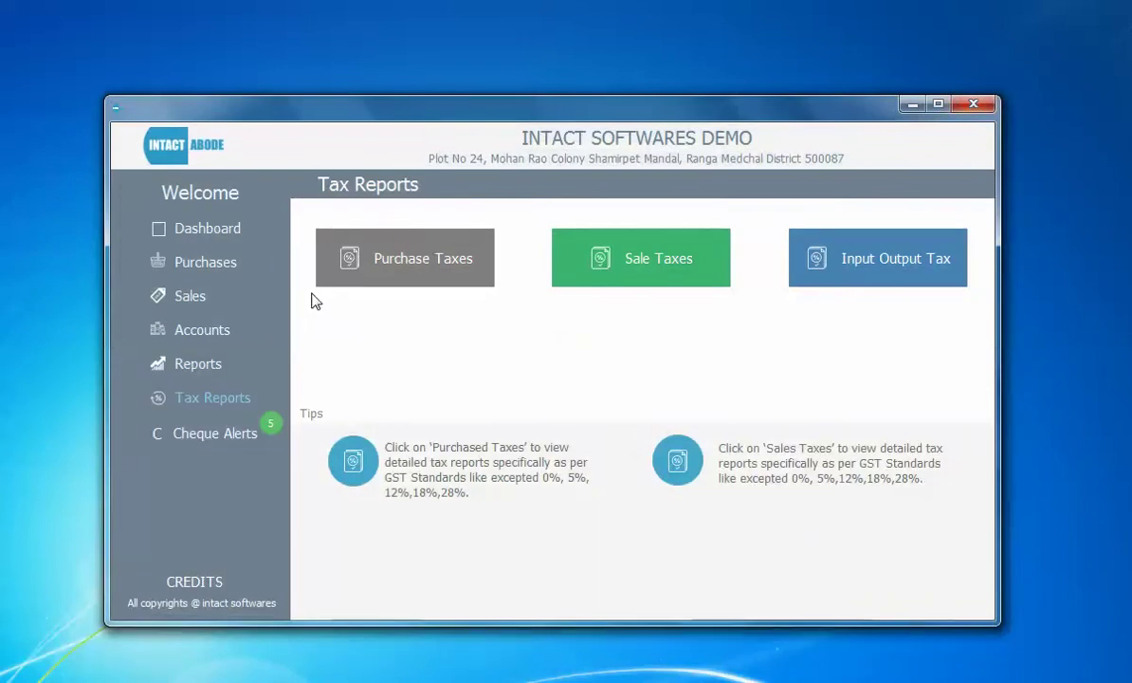